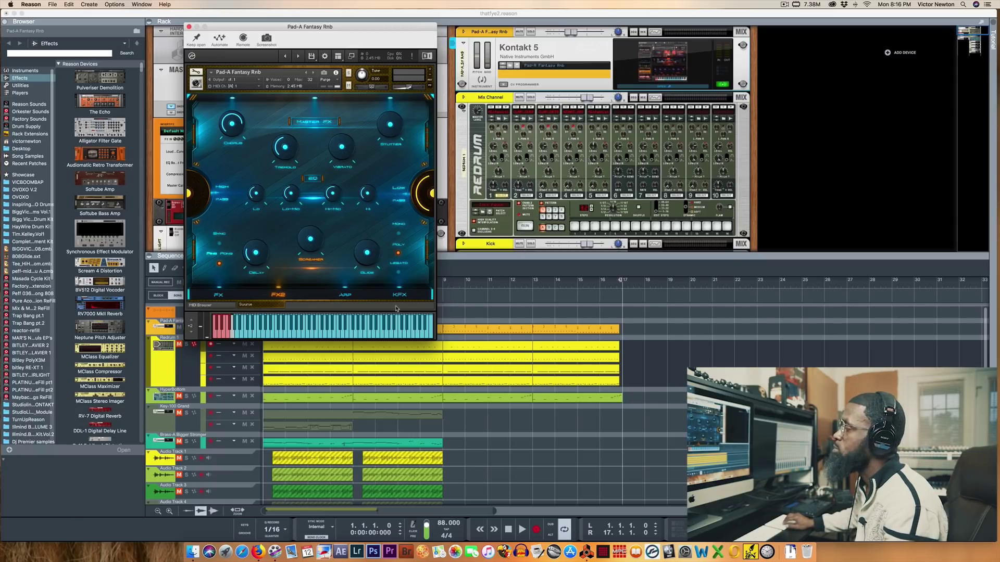
Play the song to hear the Pad-A Fantasy Rnb instrument and close its plug-in window
{"action": "left_click", "coordinate": [524, 530]}
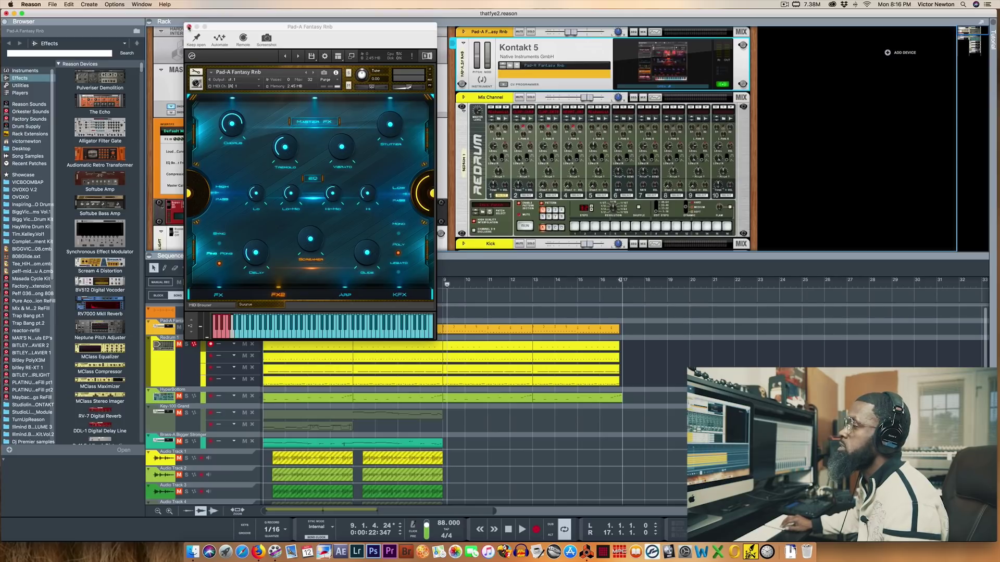
{"action": "left_click", "coordinate": [189, 27]}
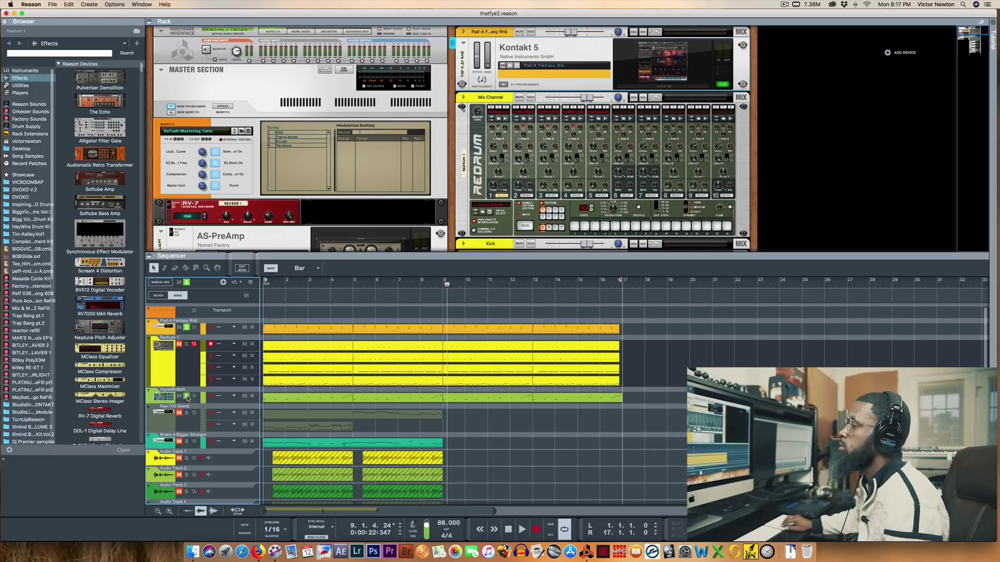
Solo the HyperBottom track and inspect the notes in the first Pad-A Fantasy Rnb clip
{"action": "left_click", "coordinate": [186, 397]}
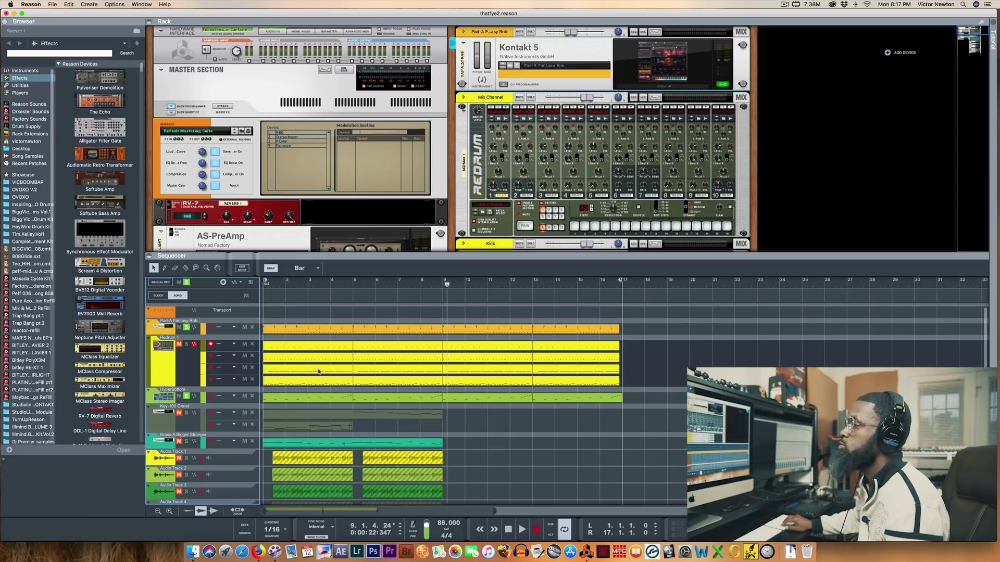
{"action": "double_click", "coordinate": [284, 329]}
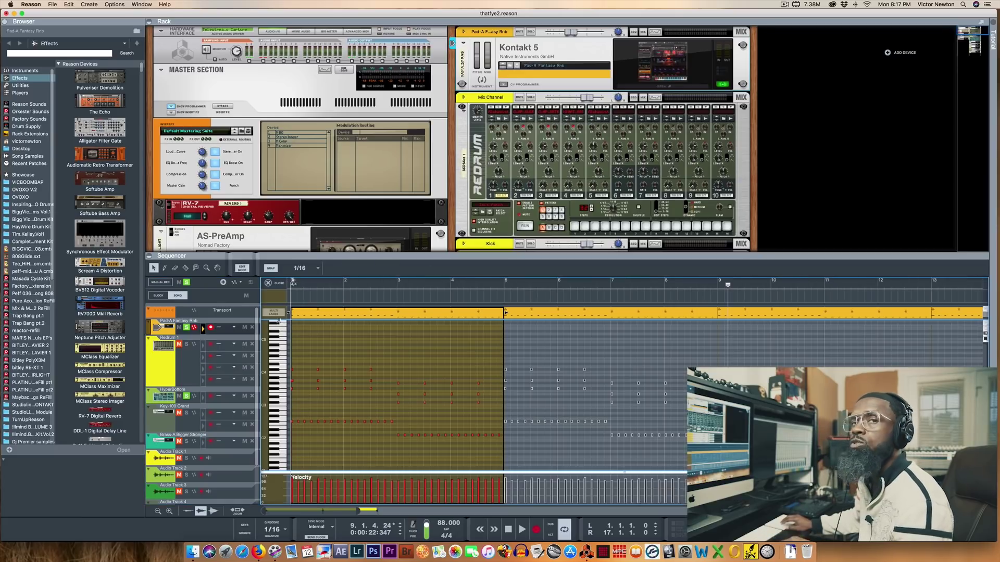
{"action": "left_click", "coordinate": [267, 282]}
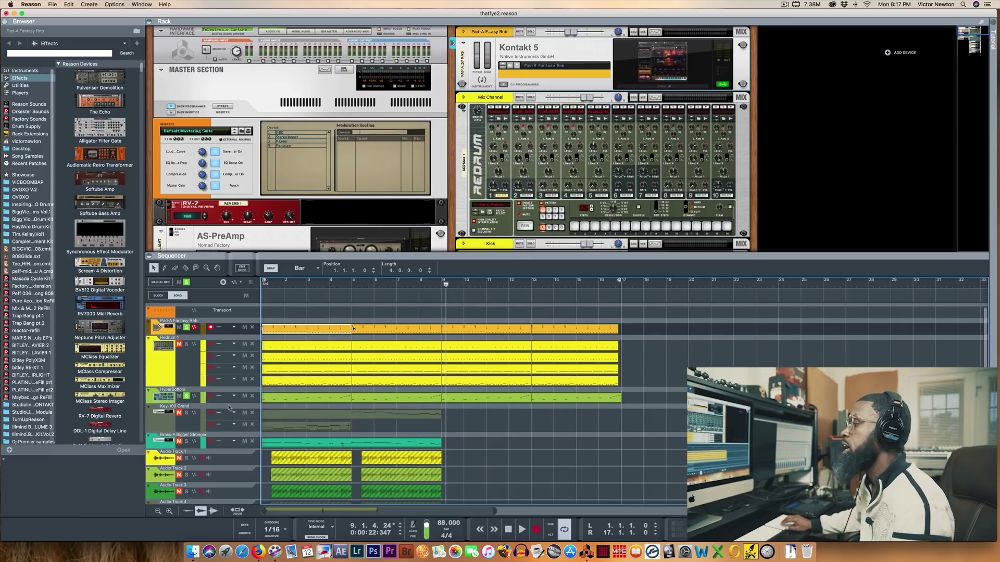
Show the HyperBottom track's Subtractor in the rack and play the soloed pad and bass from the song start
{"action": "left_click", "coordinate": [510, 530]}
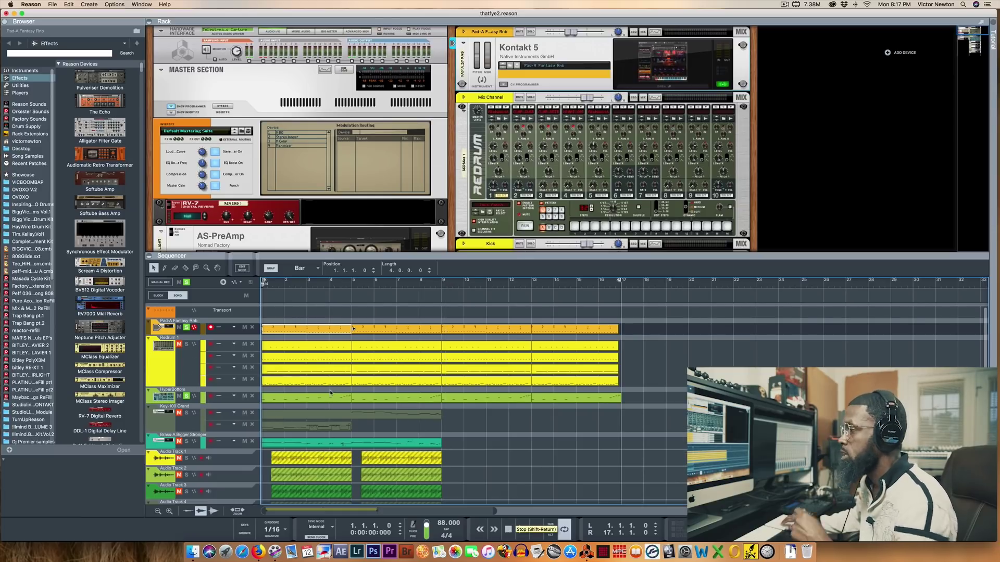
{"action": "left_click", "coordinate": [192, 401]}
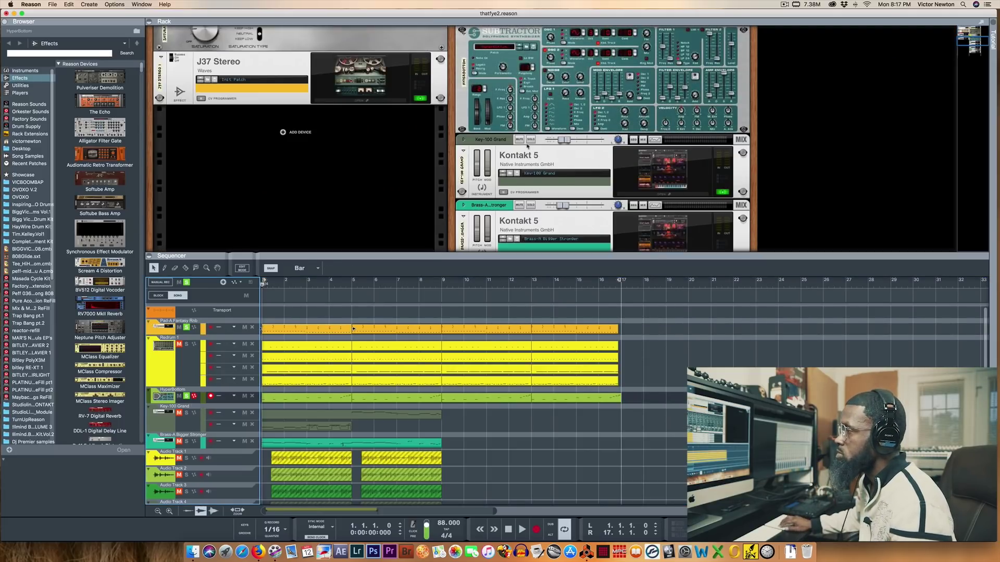
{"action": "scroll", "coordinate": [545, 145], "scroll_direction": "up", "scroll_amount": 4}
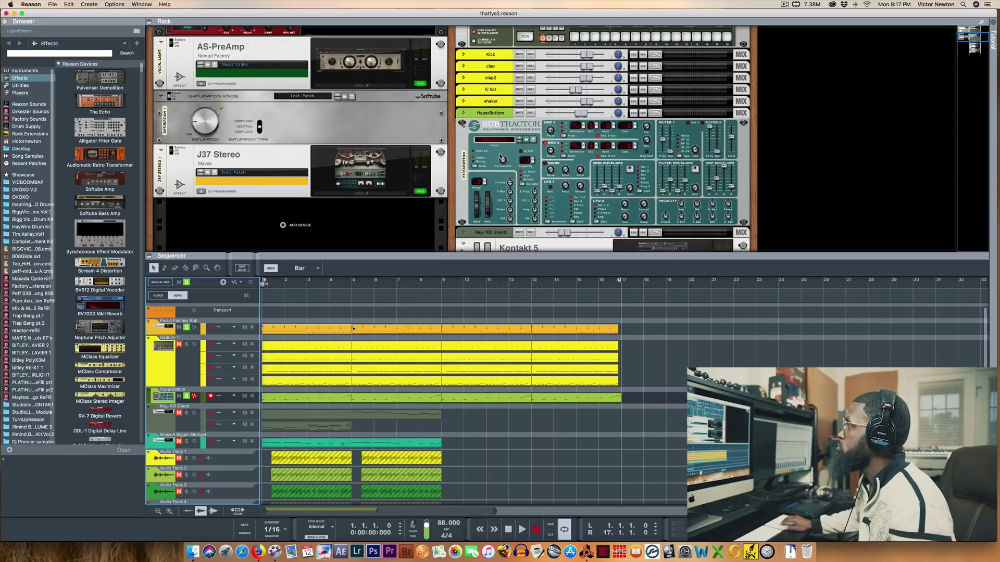
{"action": "left_click", "coordinate": [501, 160]}
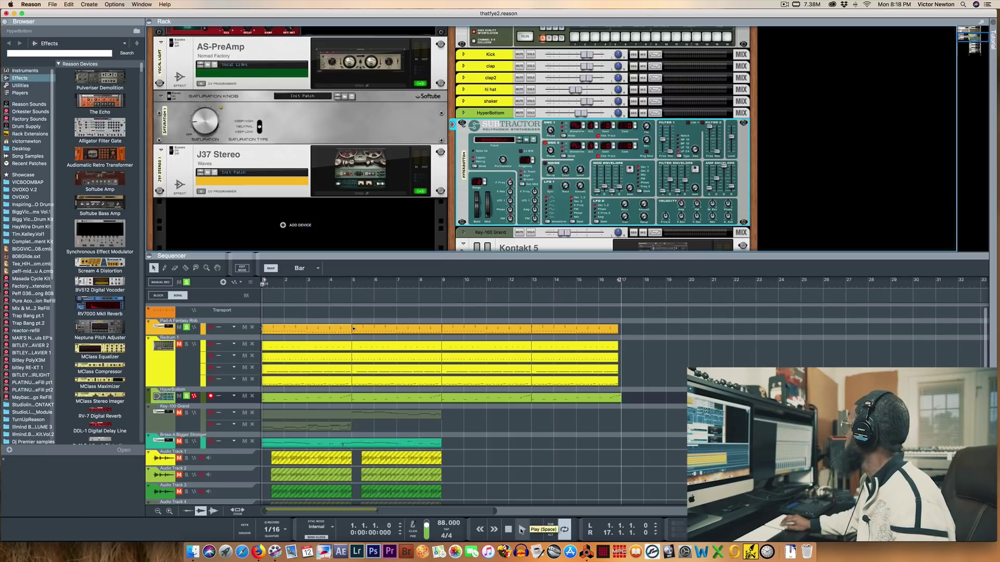
{"action": "left_click", "coordinate": [521, 530]}
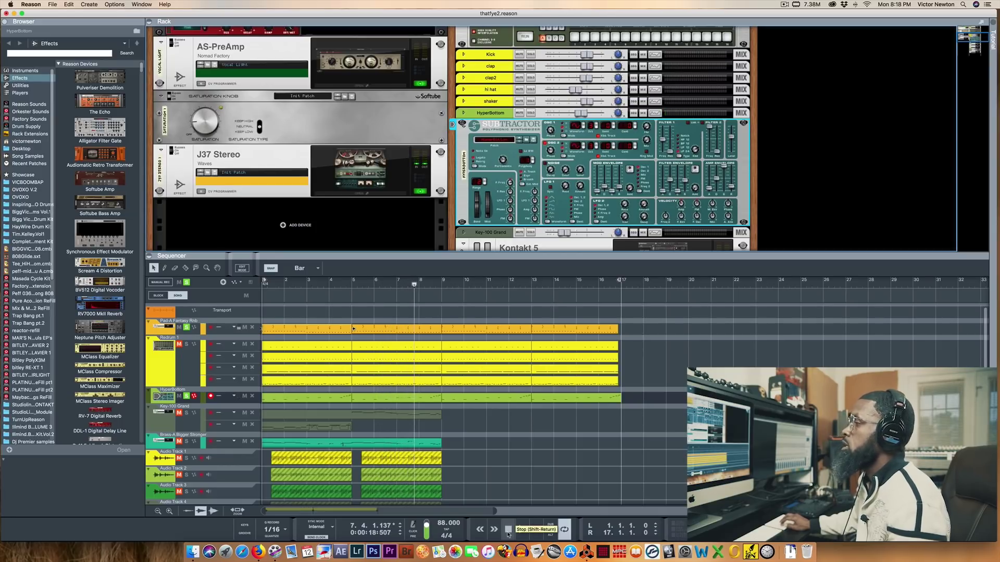
{"action": "left_click", "coordinate": [508, 531]}
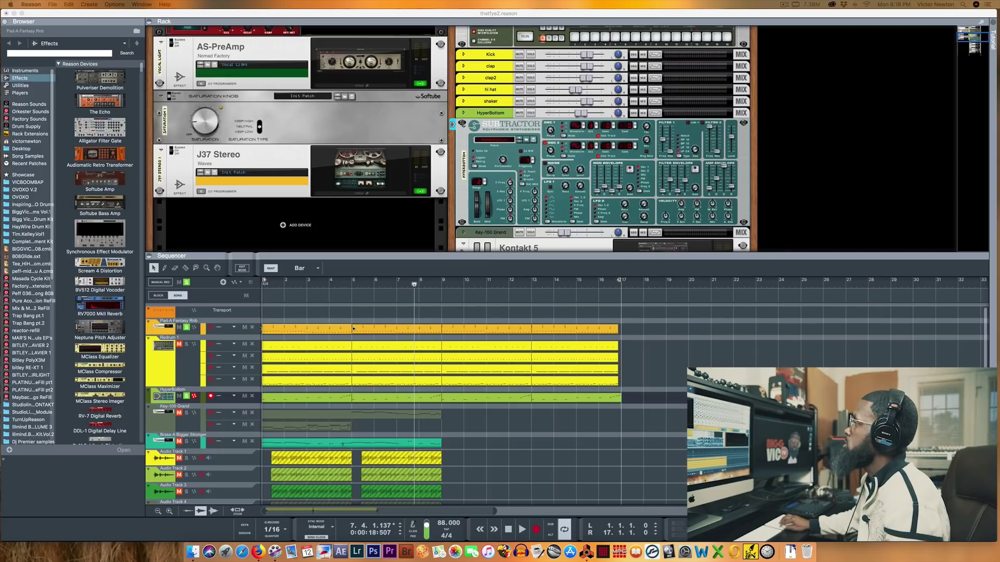
Show the mixer, open the Spectrum EQ for the Pad-A Fantasy Rnb channel and enable its high-pass filter
{"action": "key", "text": "F5"}
{"action": "scroll", "coordinate": [586, 133], "scroll_direction": "up", "scroll_amount": 6}
{"action": "scroll", "coordinate": [586, 133], "scroll_direction": "up", "scroll_amount": 5}
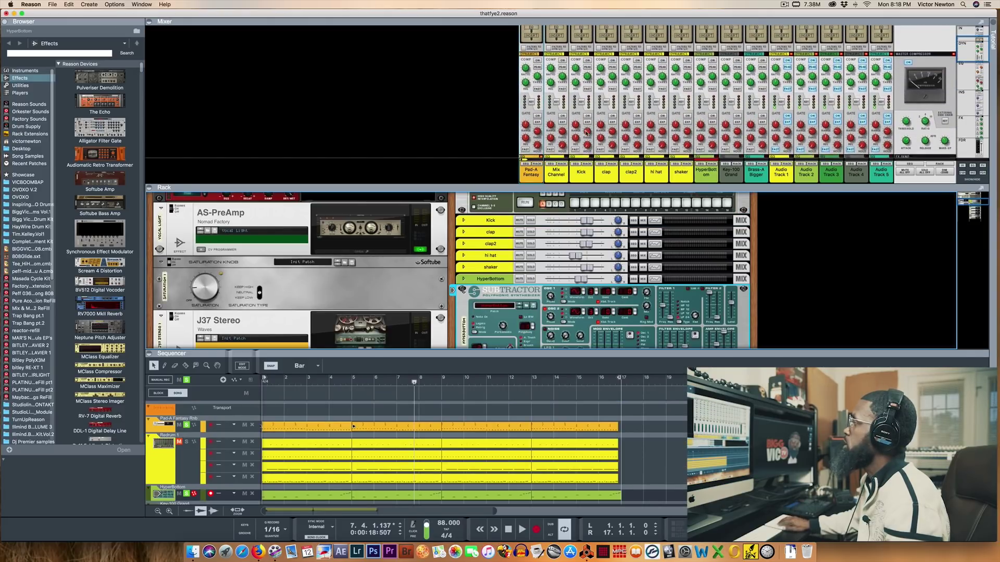
{"action": "scroll", "coordinate": [543, 80], "scroll_direction": "down", "scroll_amount": 5}
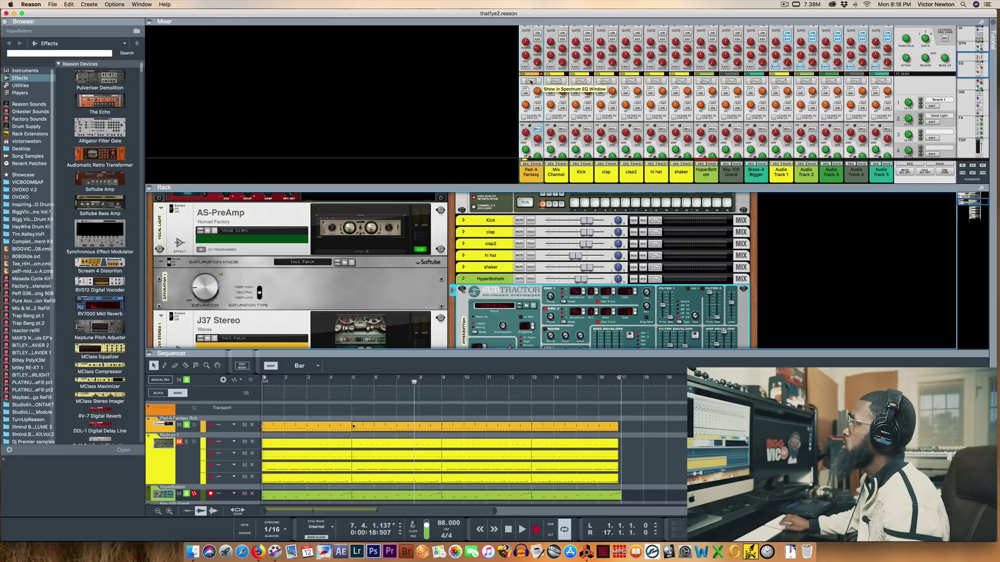
{"action": "left_click", "coordinate": [531, 81]}
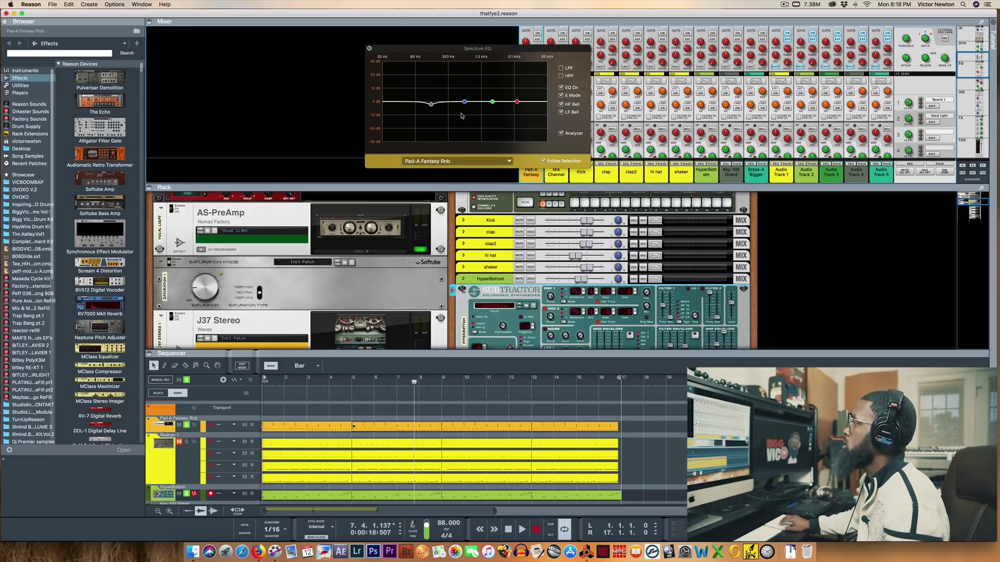
{"action": "left_click", "coordinate": [431, 104]}
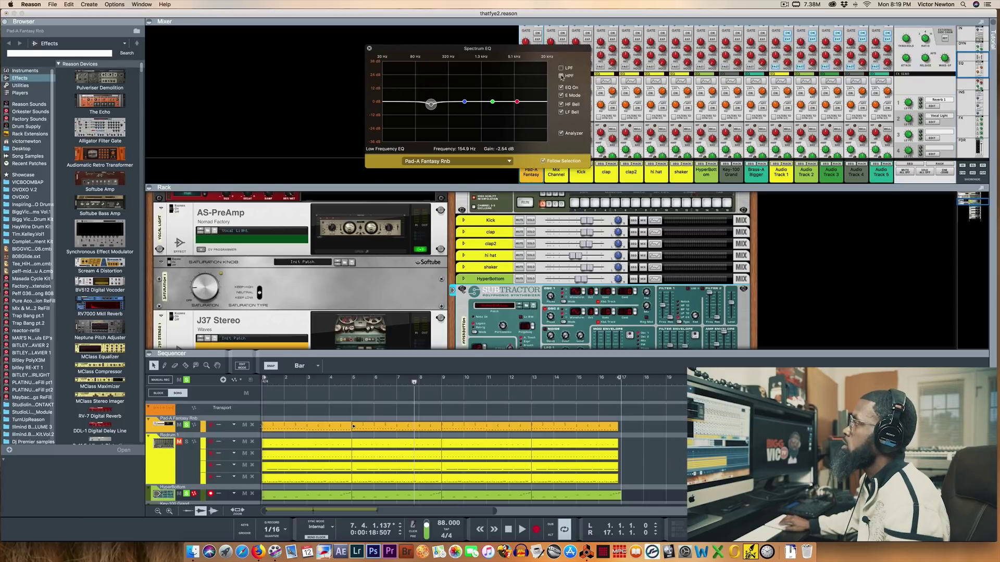
{"action": "left_click", "coordinate": [561, 76]}
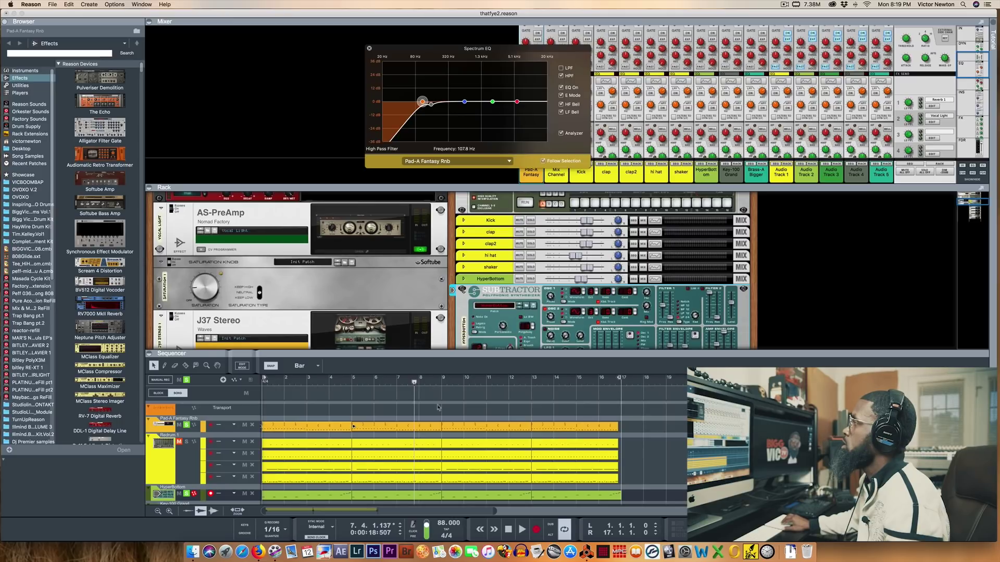
Set the pad EQ's low-frequency band to about 126.4 Hz and -1.59 dB, and close the Spectrum EQ
{"action": "left_click", "coordinate": [508, 530]}
{"action": "left_click", "coordinate": [508, 529]}
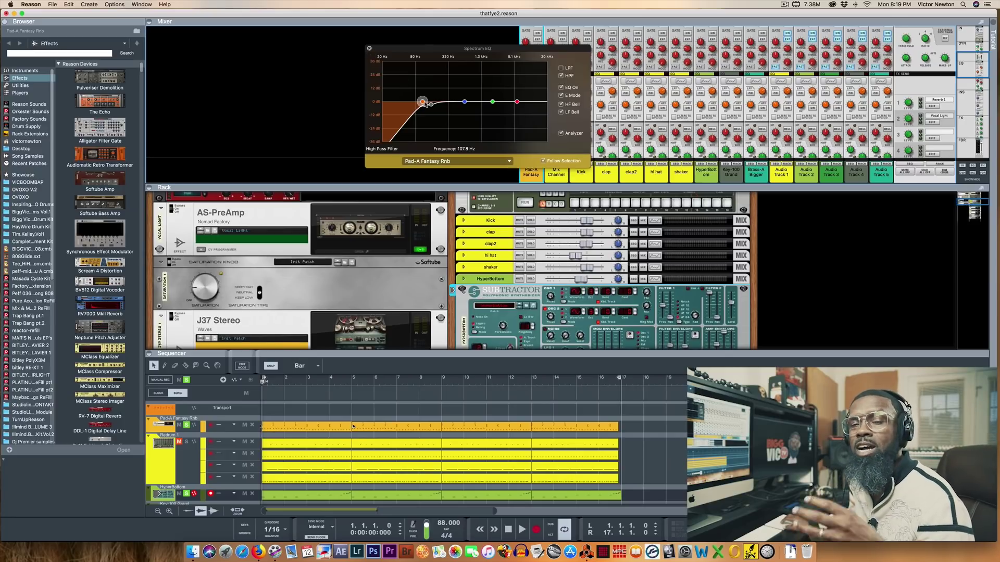
{"action": "left_click_drag", "start_coordinate": [423, 102], "coordinate": [426, 104]}
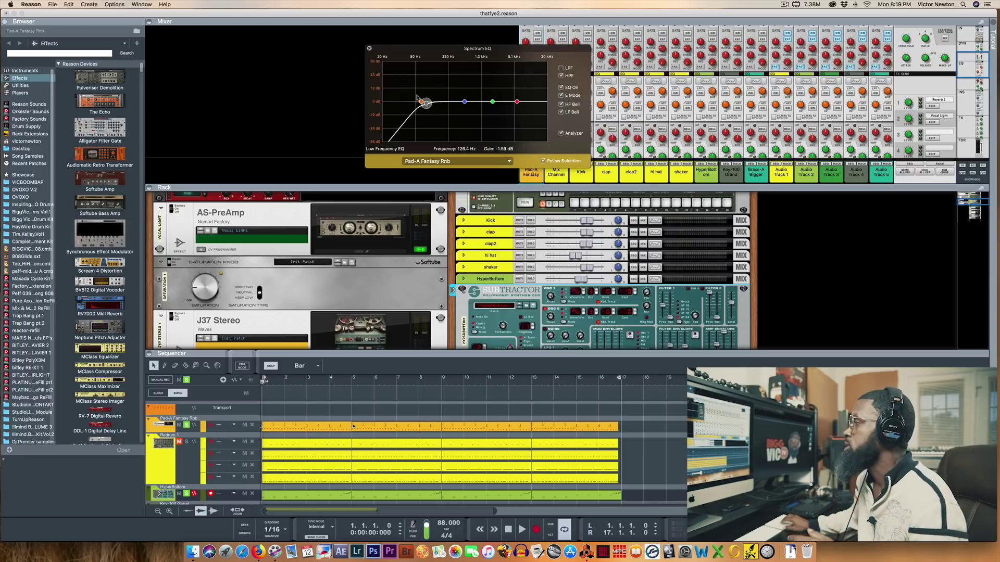
{"action": "left_click", "coordinate": [370, 48]}
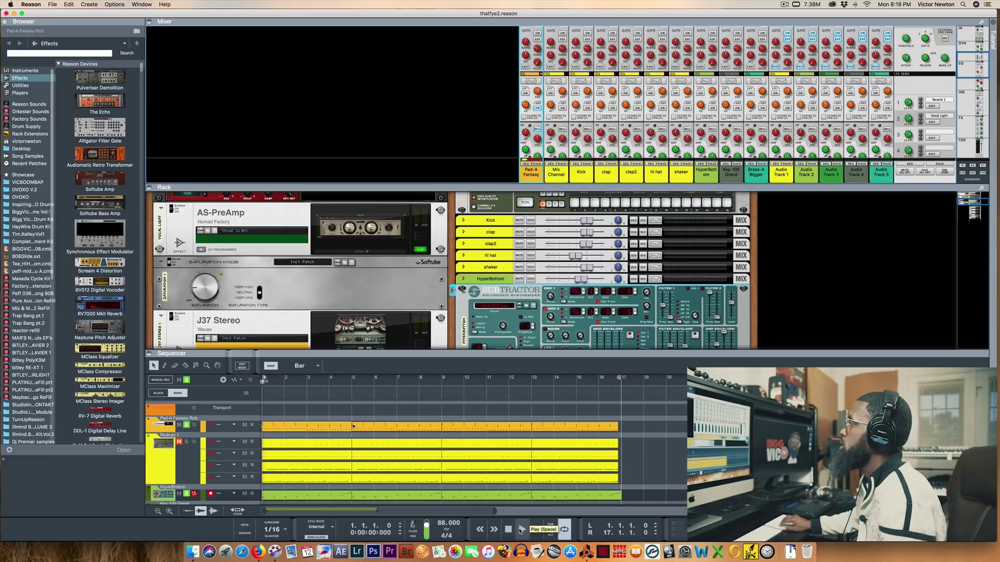
Show the mixer faders and play the pad and HyperBottom together to check their levels
{"action": "scroll", "coordinate": [614, 122], "scroll_direction": "down", "scroll_amount": 10}
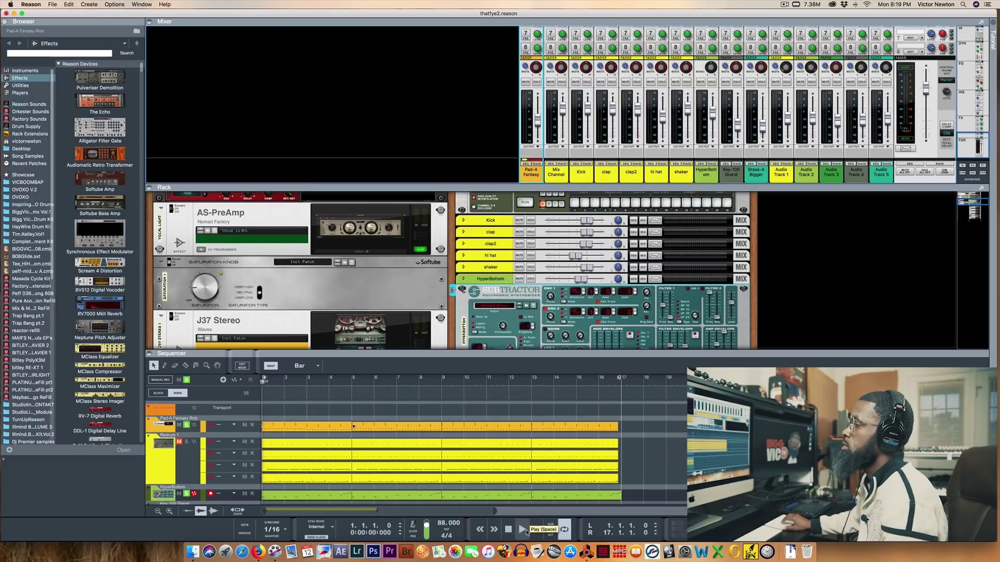
{"action": "left_click", "coordinate": [523, 529]}
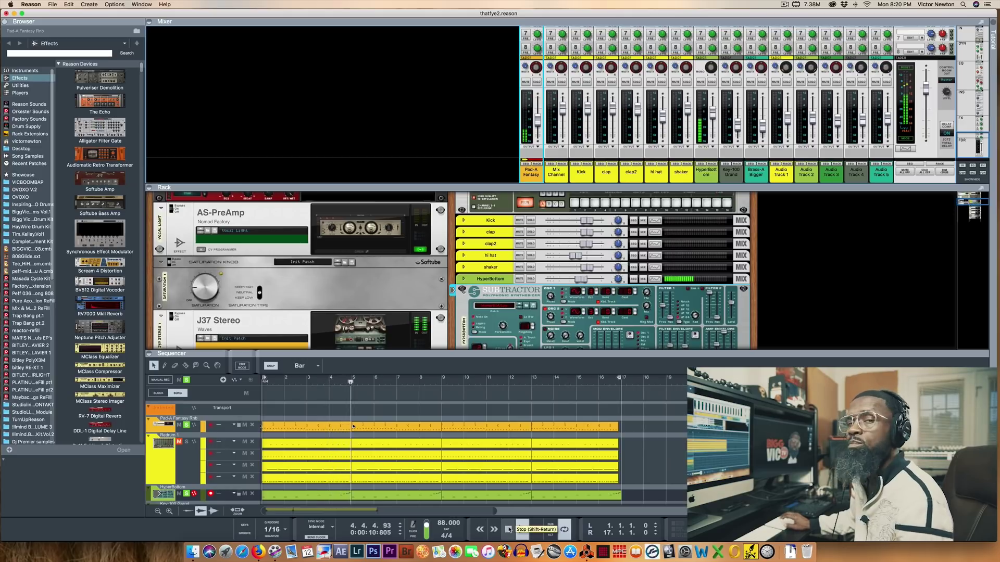
{"action": "left_click", "coordinate": [508, 529]}
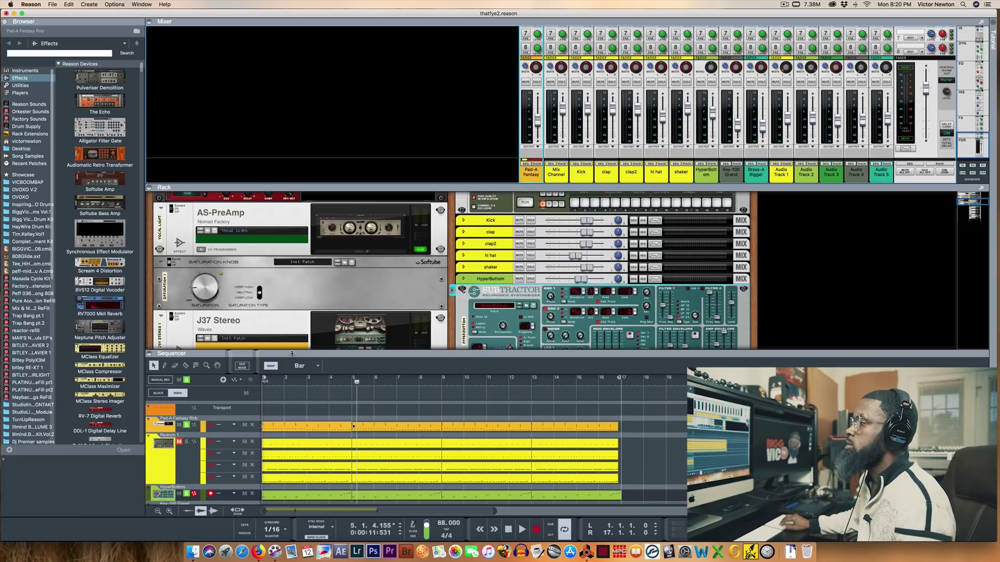
Solo the Key-100 Grand track, and enlarge the sequencer and rack areas by shrinking the mixer
{"action": "left_click_drag", "start_coordinate": [290, 352], "coordinate": [290, 254]}
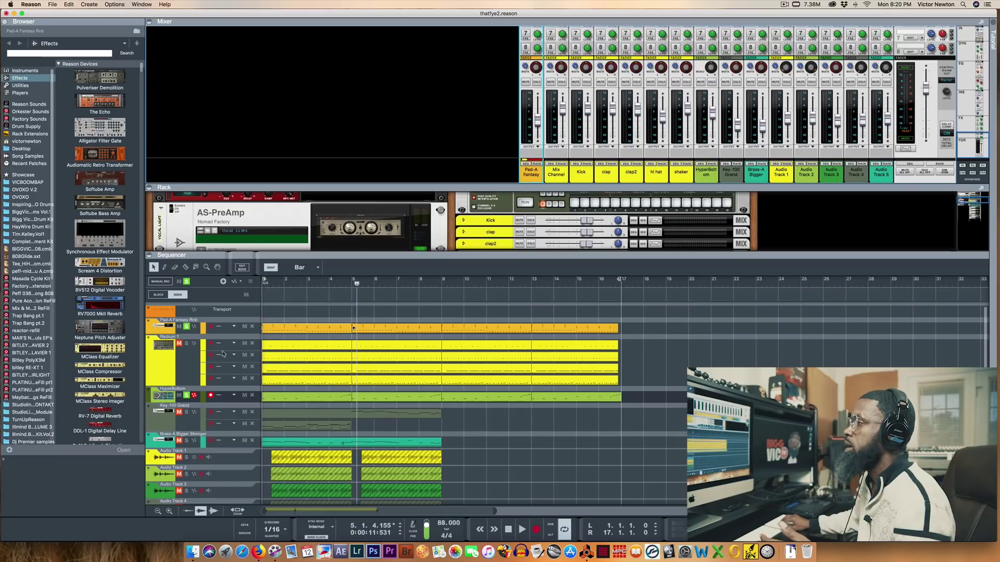
{"action": "left_click", "coordinate": [189, 414]}
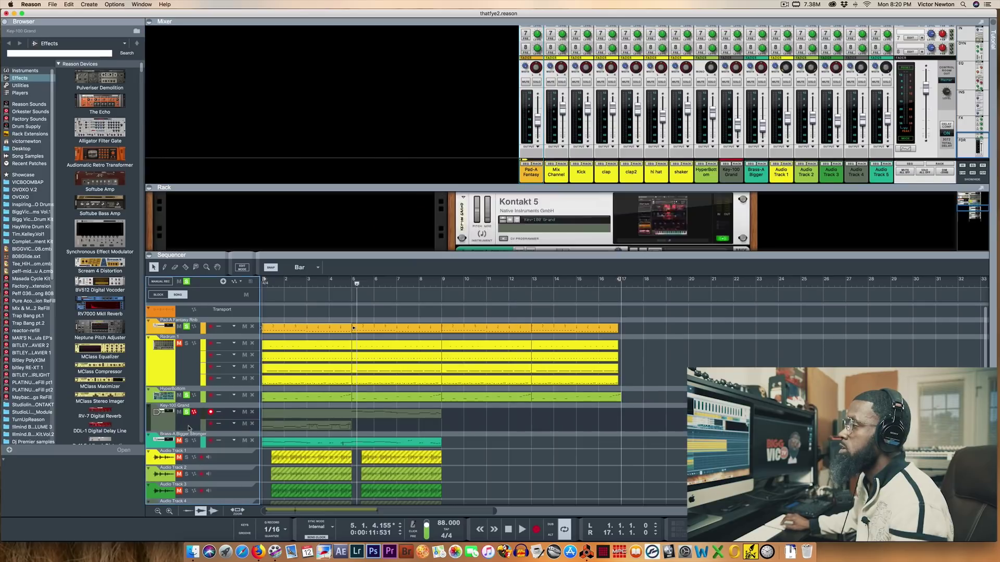
{"action": "left_click_drag", "start_coordinate": [525, 187], "coordinate": [525, 134]}
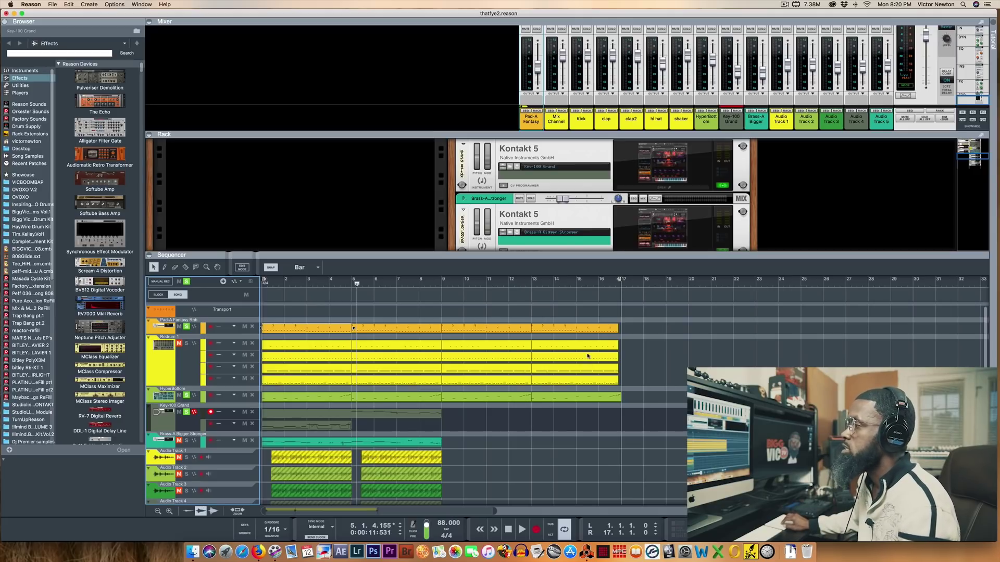
Open the Key-100 Grand Kontakt instrument, play the song from the start, and close the instrument window
{"action": "left_click", "coordinate": [507, 530]}
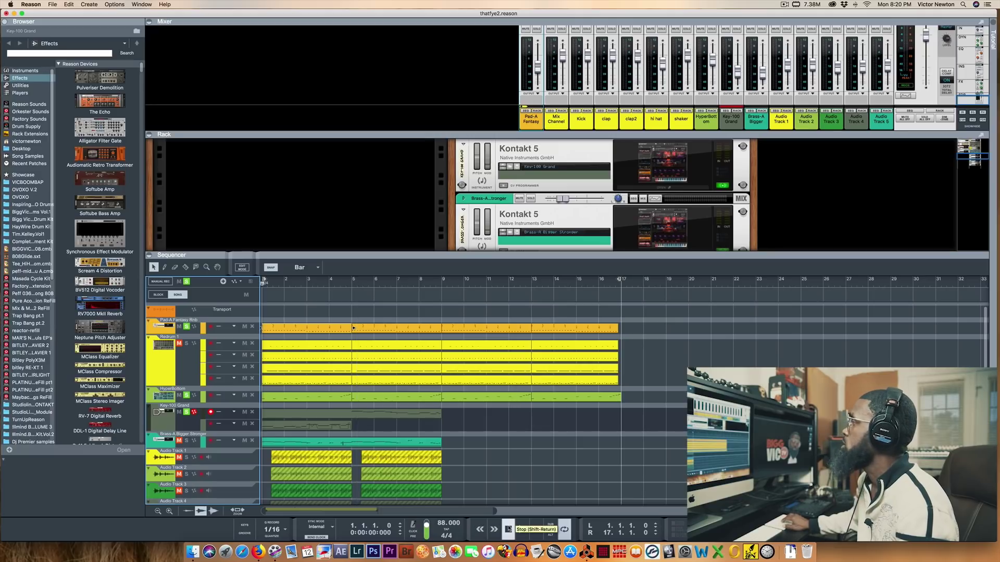
{"action": "left_click", "coordinate": [659, 189]}
{"action": "double_click", "coordinate": [577, 168]}
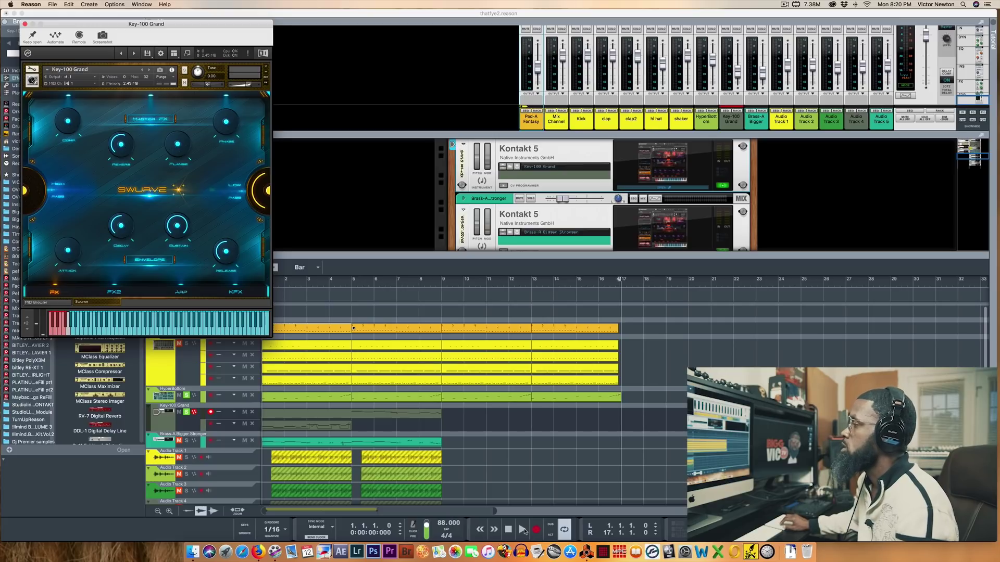
{"action": "left_click", "coordinate": [523, 530]}
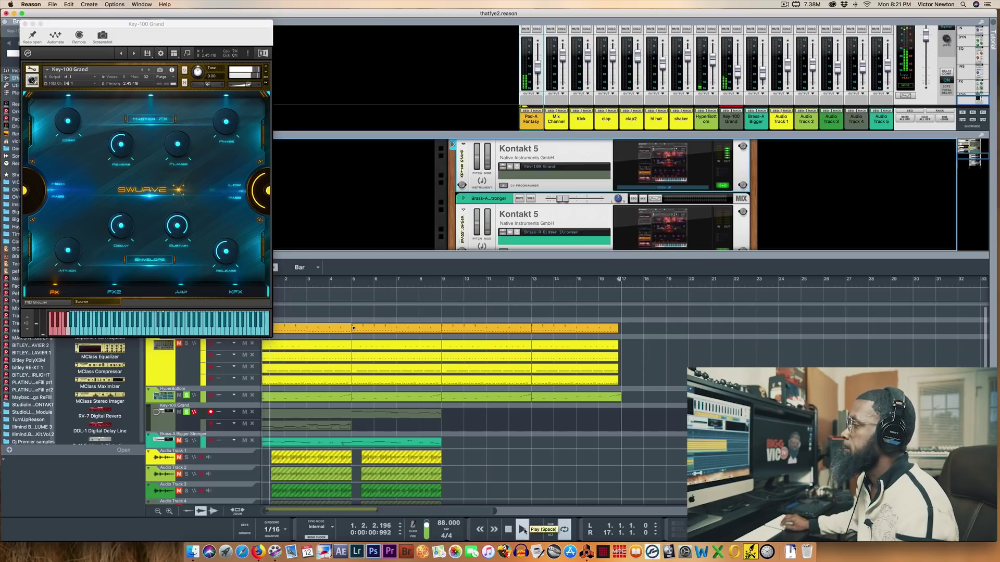
{"action": "left_click", "coordinate": [24, 24]}
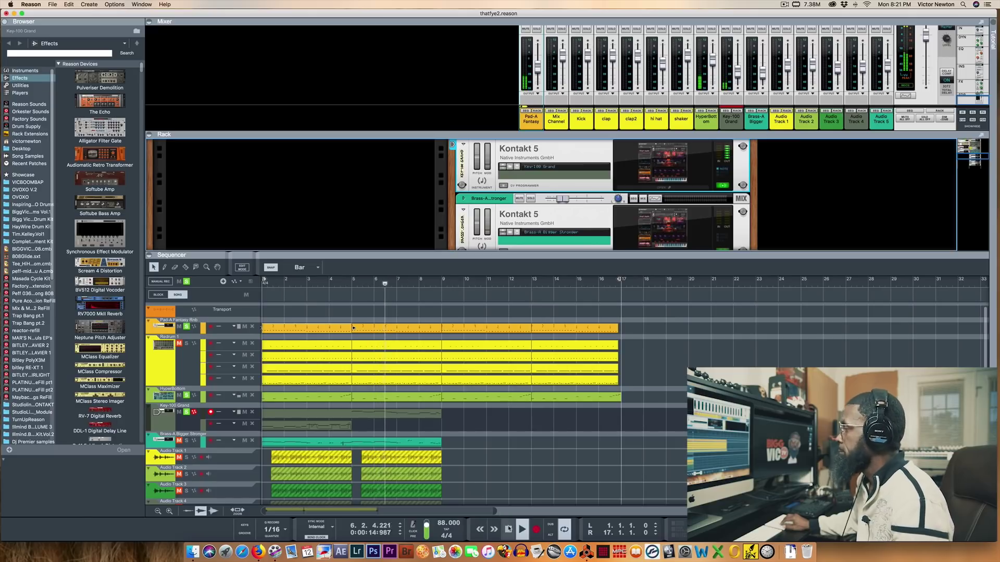
{"action": "left_click", "coordinate": [508, 530]}
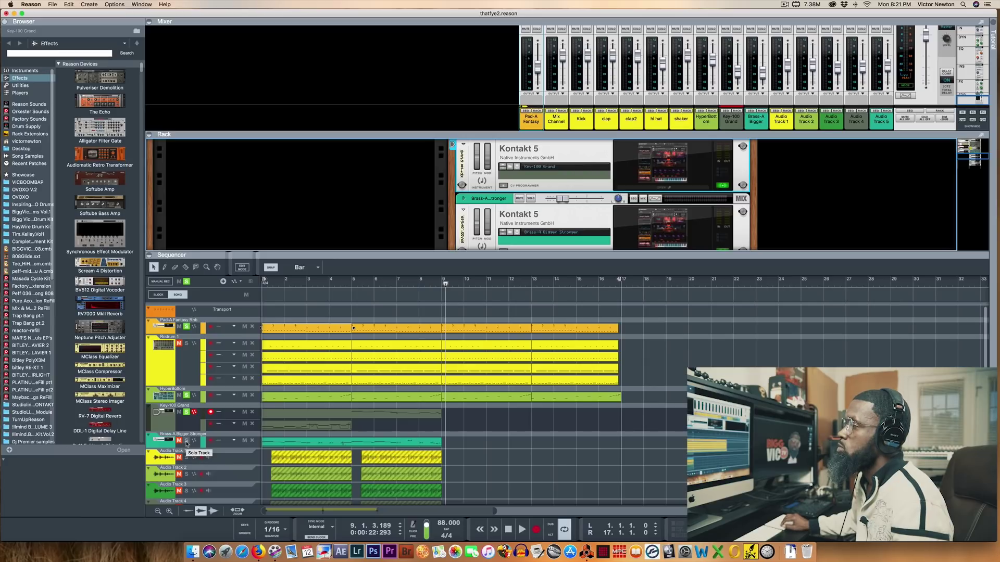
Solo the Brass-A Bigger Stronger track and select it to show its Kontakt device in the rack
{"action": "scroll", "coordinate": [188, 451], "scroll_direction": "down", "scroll_amount": 3}
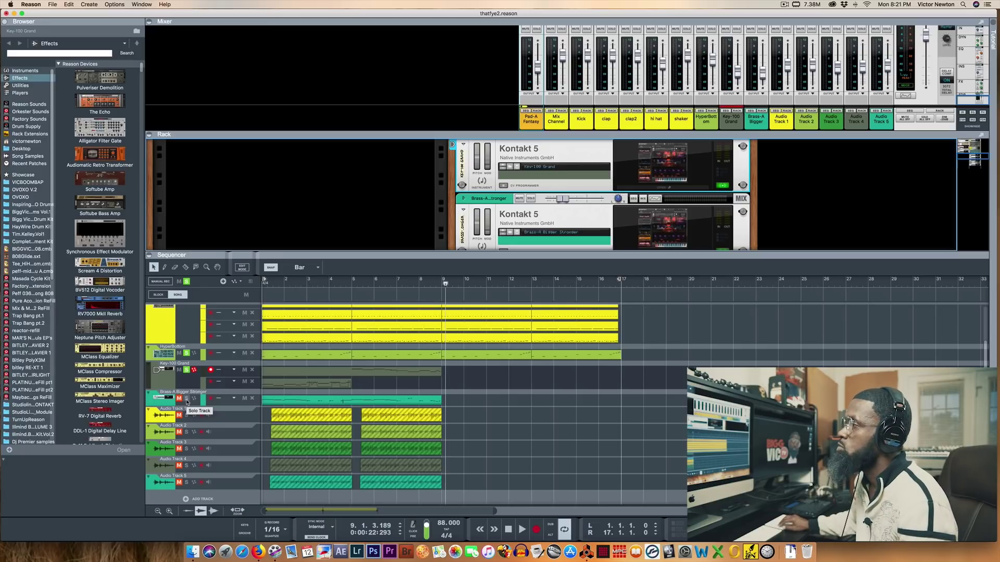
{"action": "scroll", "coordinate": [209, 369], "scroll_direction": "up", "scroll_amount": 2}
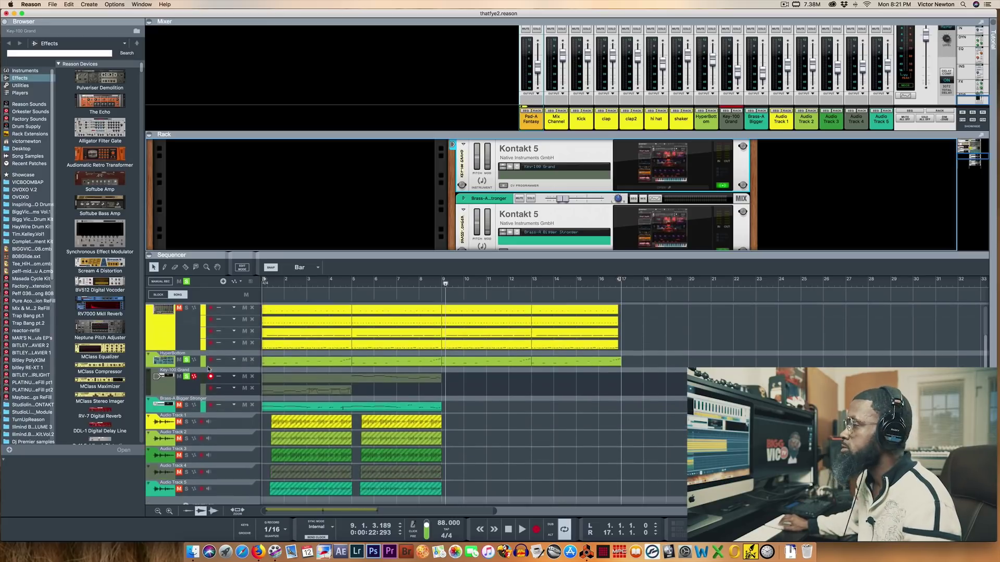
{"action": "scroll", "coordinate": [208, 369], "scroll_direction": "down", "scroll_amount": 1}
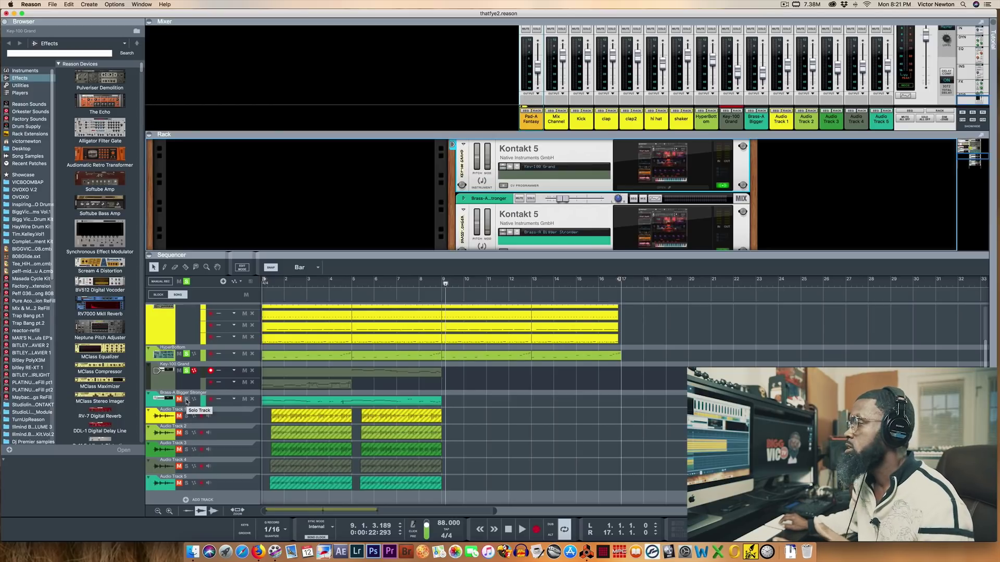
{"action": "left_click", "coordinate": [187, 400]}
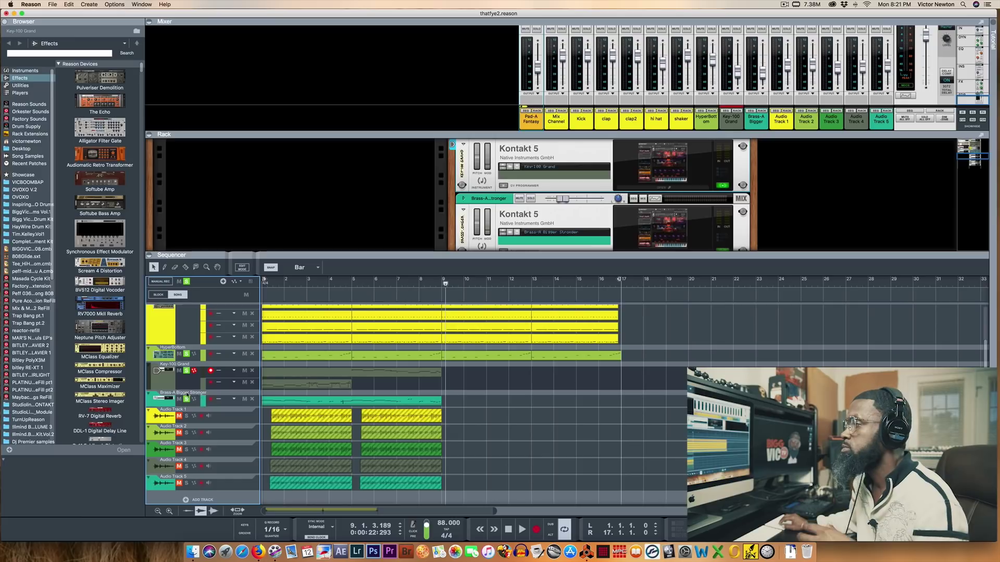
{"action": "left_click", "coordinate": [191, 405]}
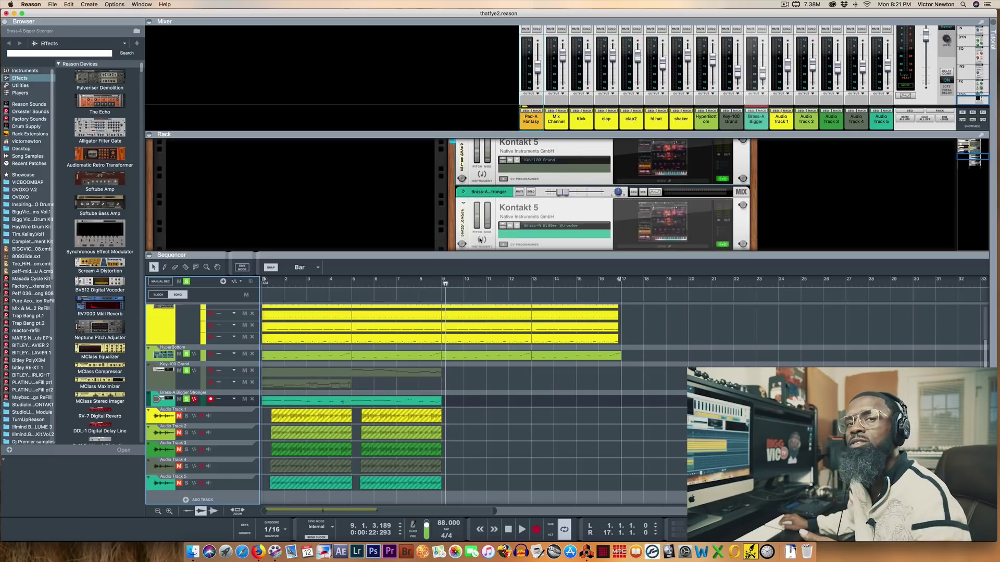
Open the Brass-A Bigger Stronger Kontakt instrument, play the song from the start, and close the instrument window
{"action": "left_click", "coordinate": [663, 249]}
{"action": "left_click", "coordinate": [663, 248]}
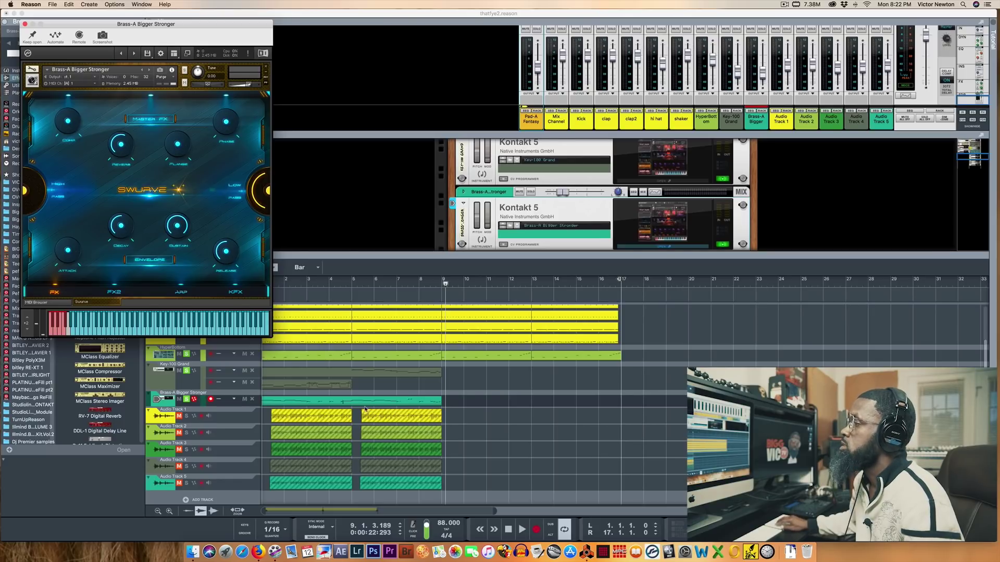
{"action": "left_click", "coordinate": [508, 530]}
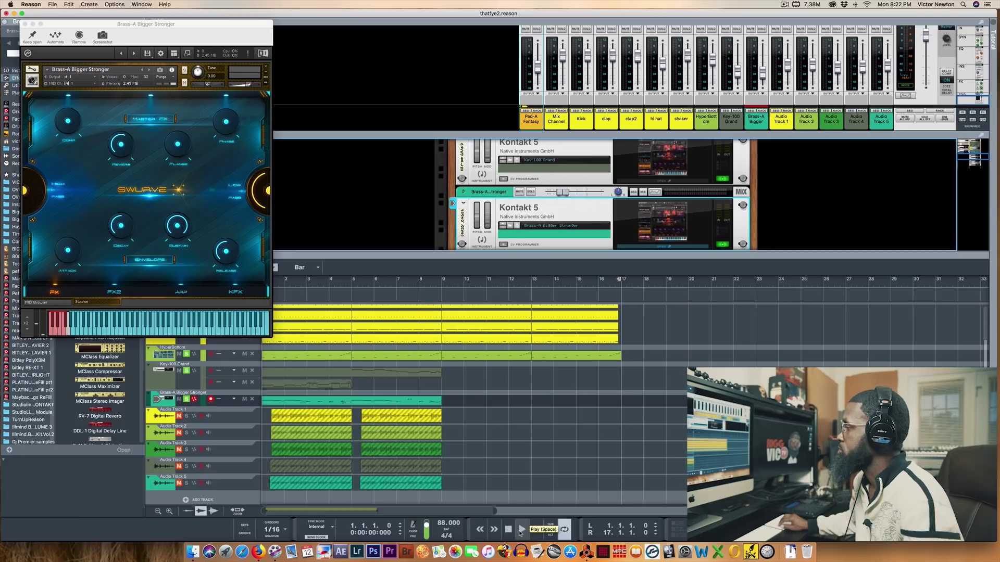
{"action": "left_click", "coordinate": [521, 530]}
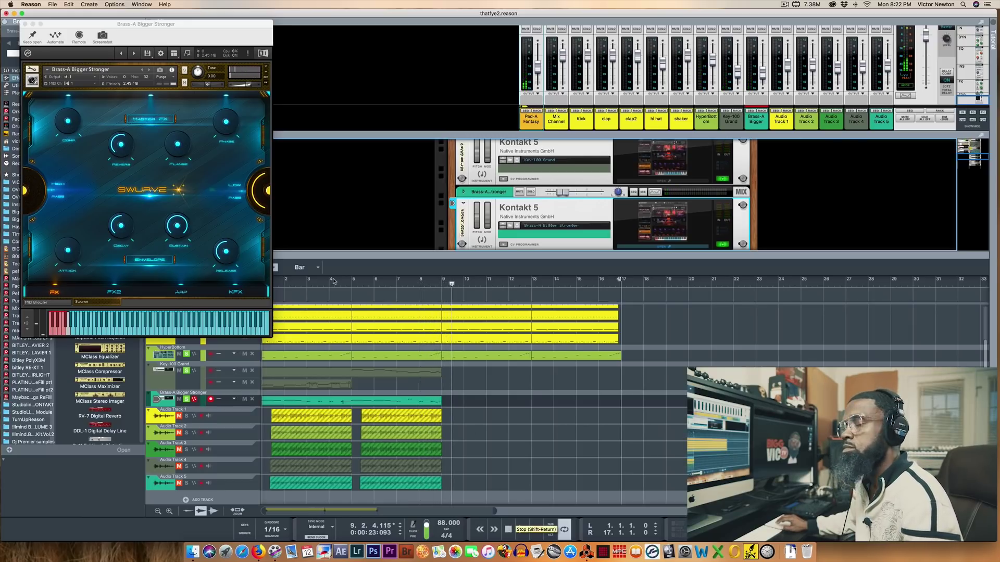
{"action": "left_click", "coordinate": [24, 24]}
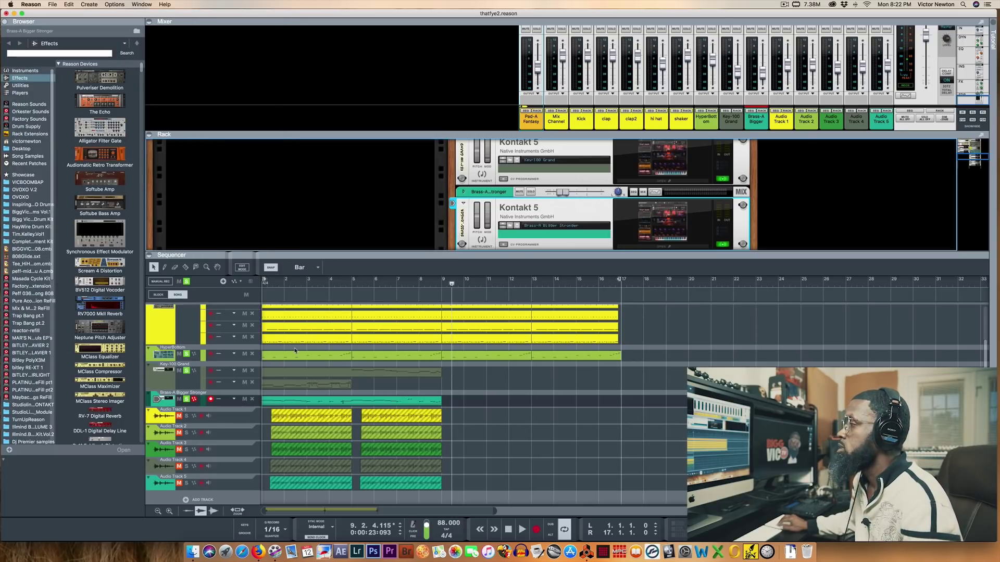
Solo the Redrum drum track, select it, and enlarge the rack area to show the whole Redrum device
{"action": "scroll", "coordinate": [211, 334], "scroll_direction": "up", "scroll_amount": 2}
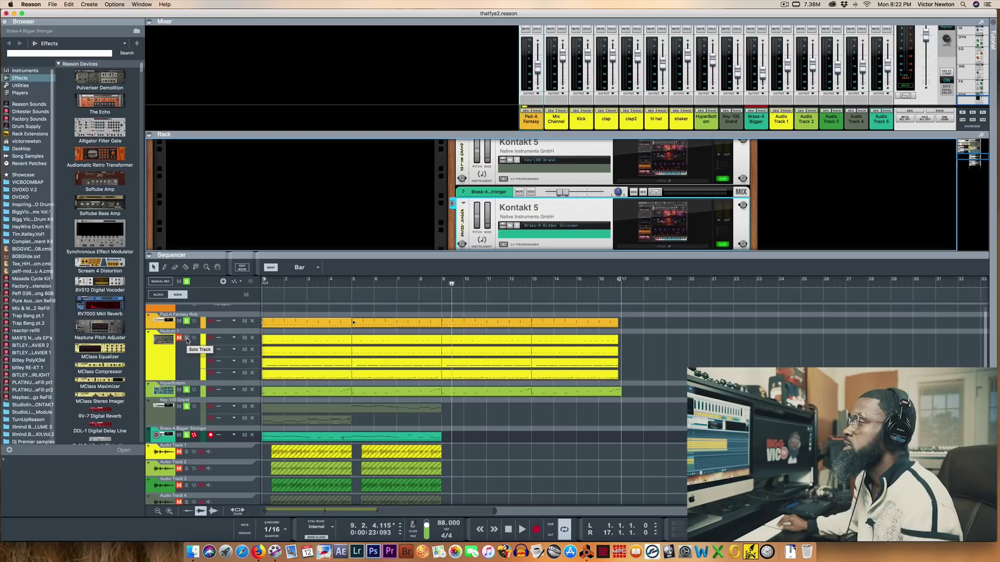
{"action": "left_click", "coordinate": [188, 341]}
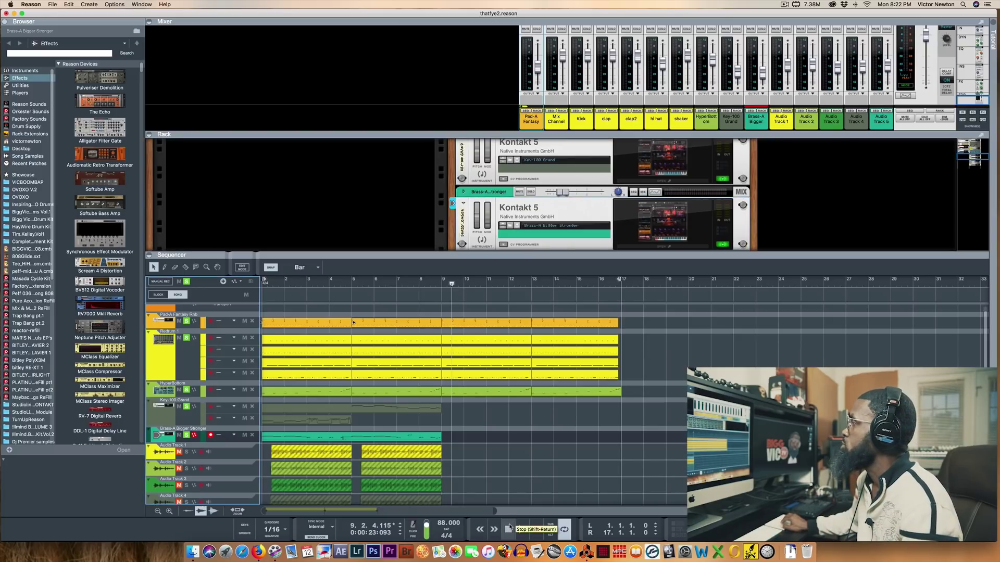
{"action": "left_click", "coordinate": [184, 356]}
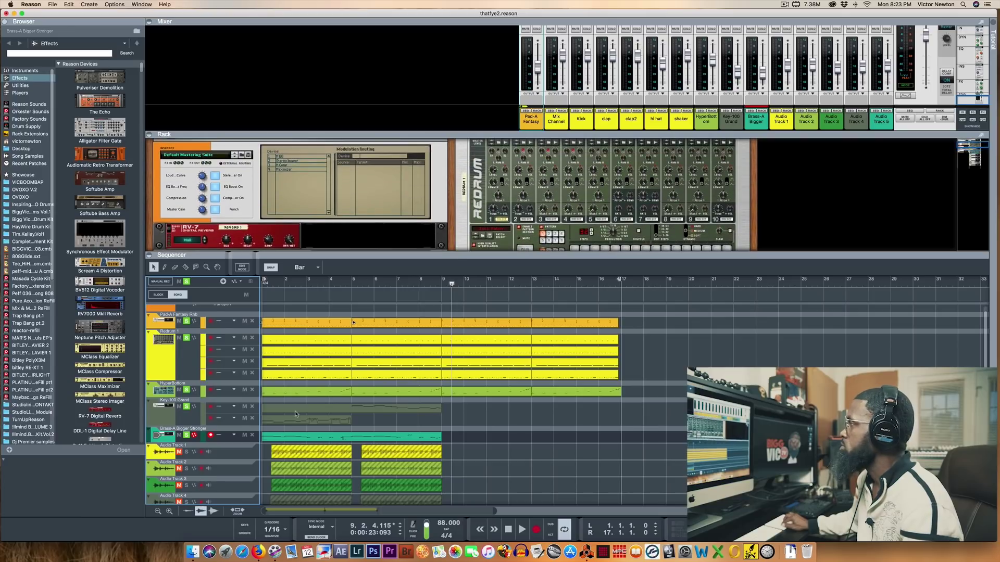
{"action": "left_click", "coordinate": [581, 258]}
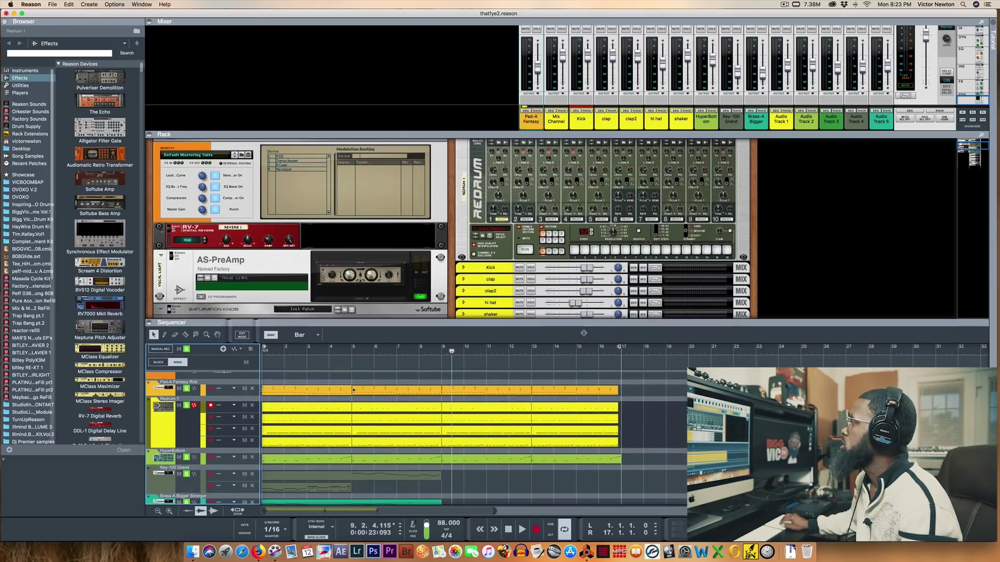
{"action": "scroll", "coordinate": [569, 259], "scroll_direction": "up", "scroll_amount": 2}
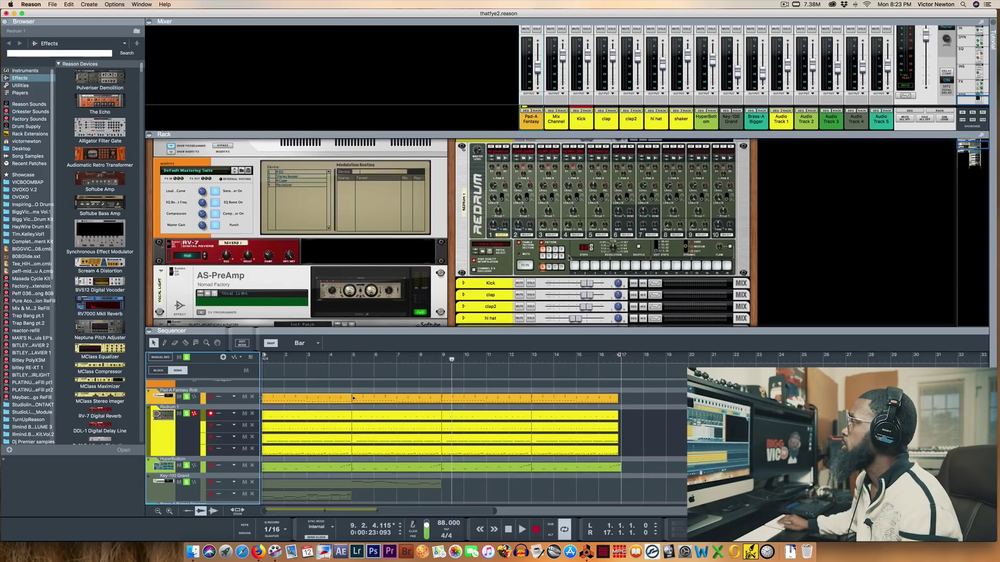
Flip the rack to examine how the Redrum's individual outputs are cabled to the drum mix channels, and return to the front view
{"action": "key", "text": "Tab"}
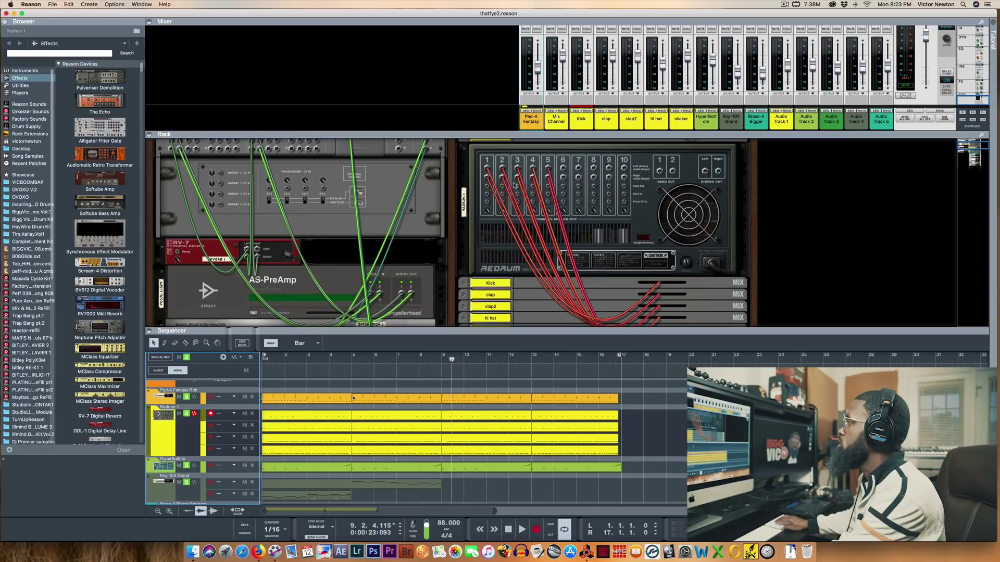
{"action": "scroll", "coordinate": [521, 198], "scroll_direction": "down", "scroll_amount": 1}
{"action": "key", "text": "Tab"}
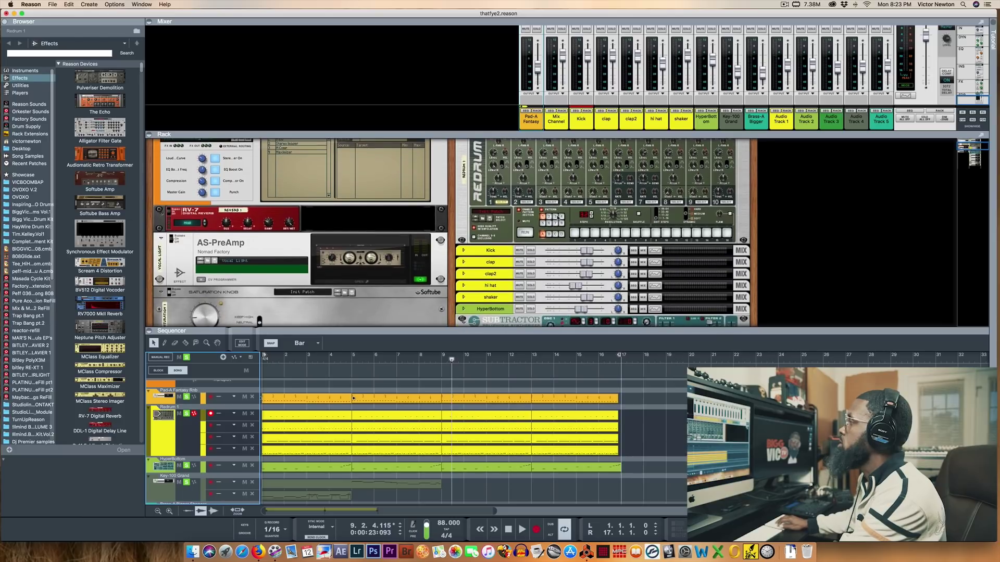
{"action": "key", "text": "Tab"}
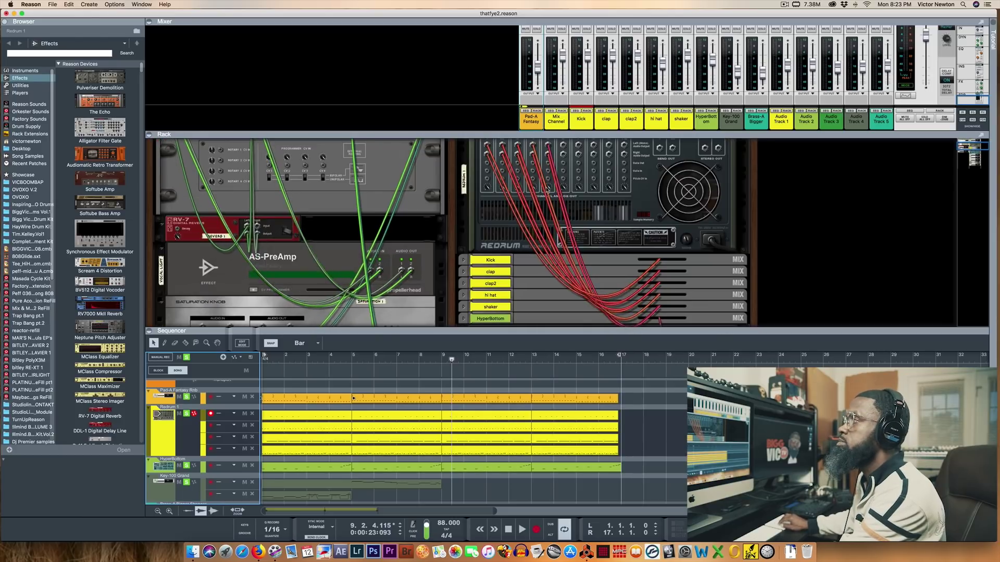
{"action": "scroll", "coordinate": [552, 208], "scroll_direction": "up", "scroll_amount": 2}
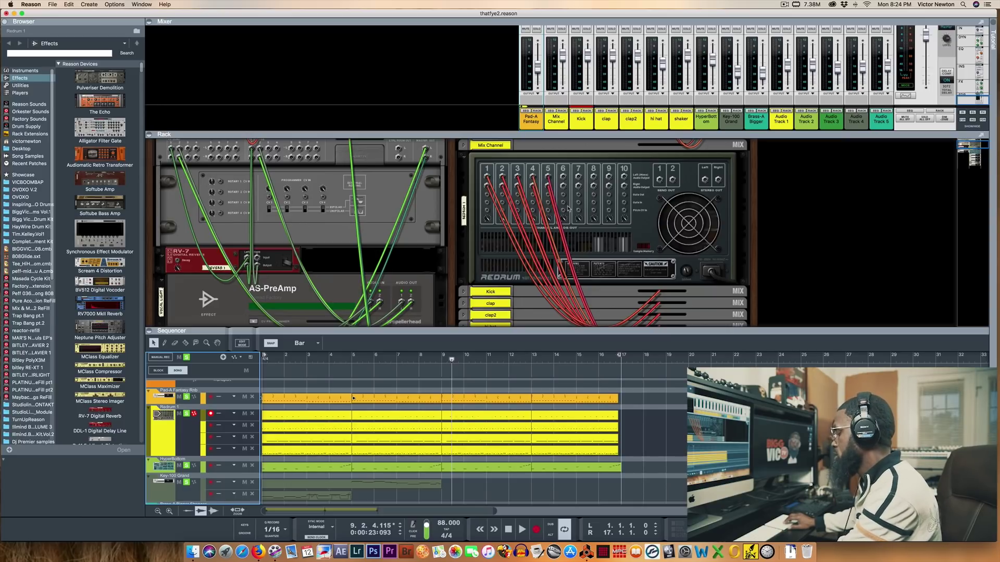
{"action": "key", "text": "Tab"}
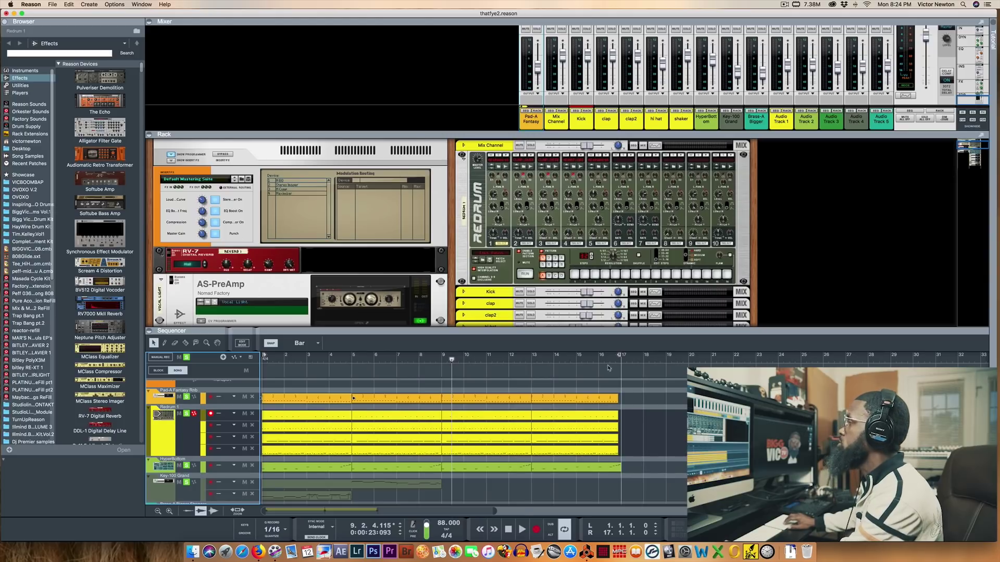
Play the song from the start to audition the Redrum drums with the other soloed instruments, and stop playback
{"action": "left_click", "coordinate": [505, 531]}
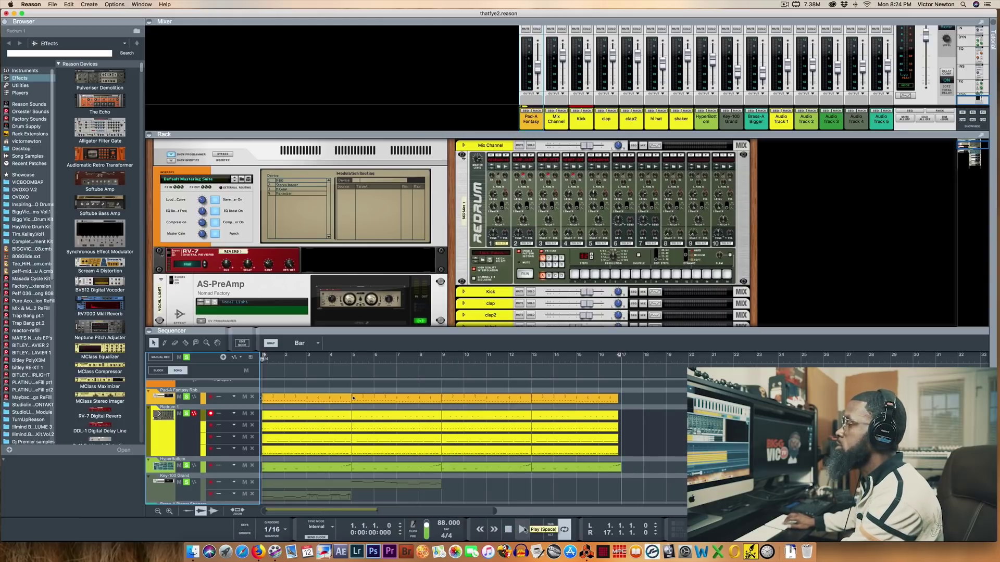
{"action": "left_click", "coordinate": [523, 530]}
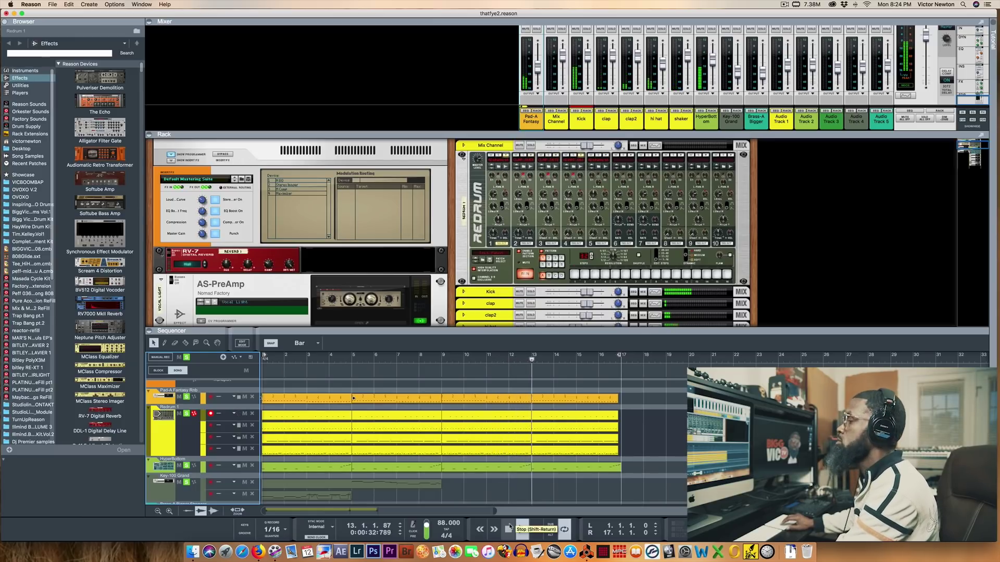
{"action": "left_click", "coordinate": [507, 530]}
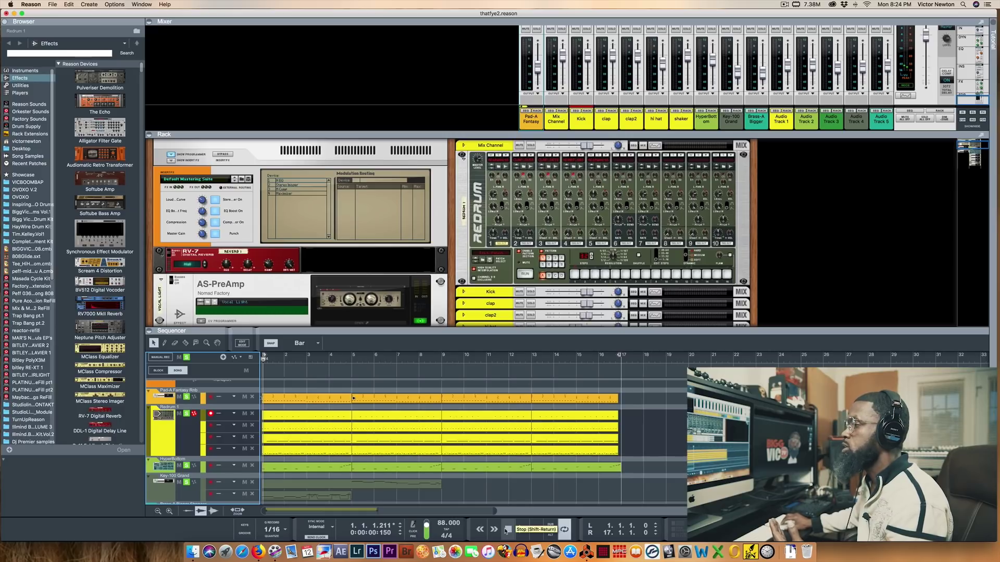
{"action": "scroll", "coordinate": [483, 405], "scroll_direction": "down", "scroll_amount": 3}
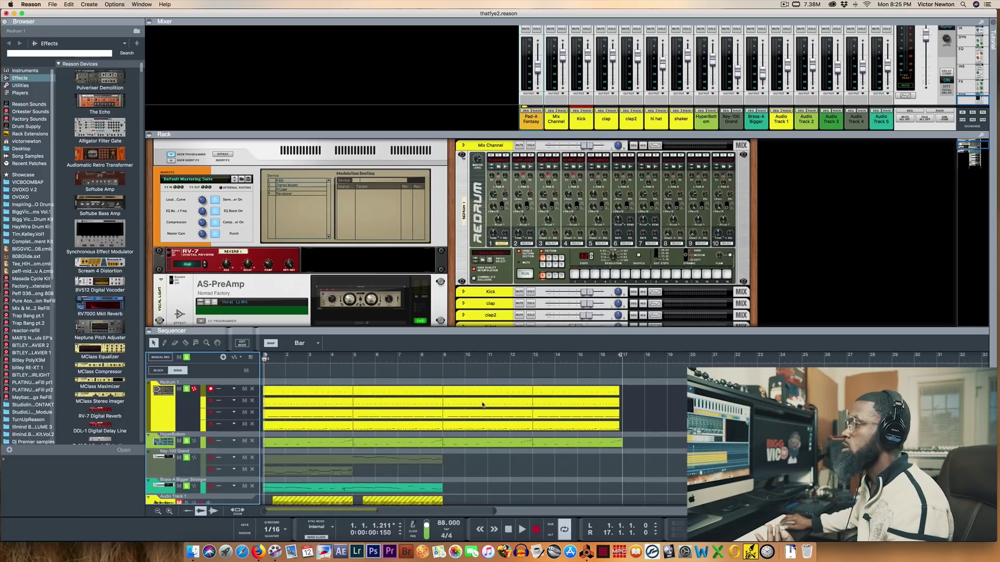
{"action": "scroll", "coordinate": [482, 405], "scroll_direction": "down", "scroll_amount": 2}
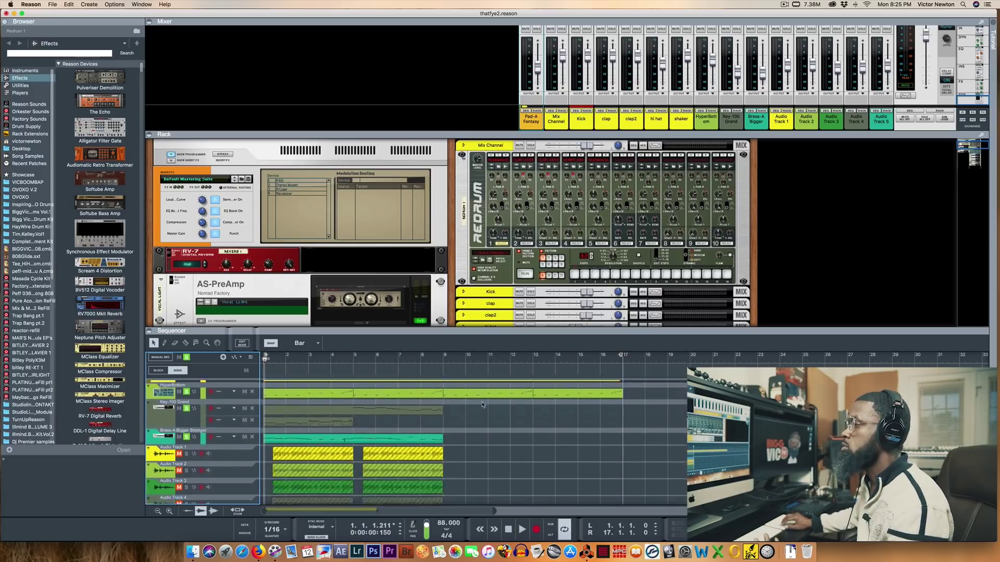
{"action": "scroll", "coordinate": [482, 405], "scroll_direction": "up", "scroll_amount": 5}
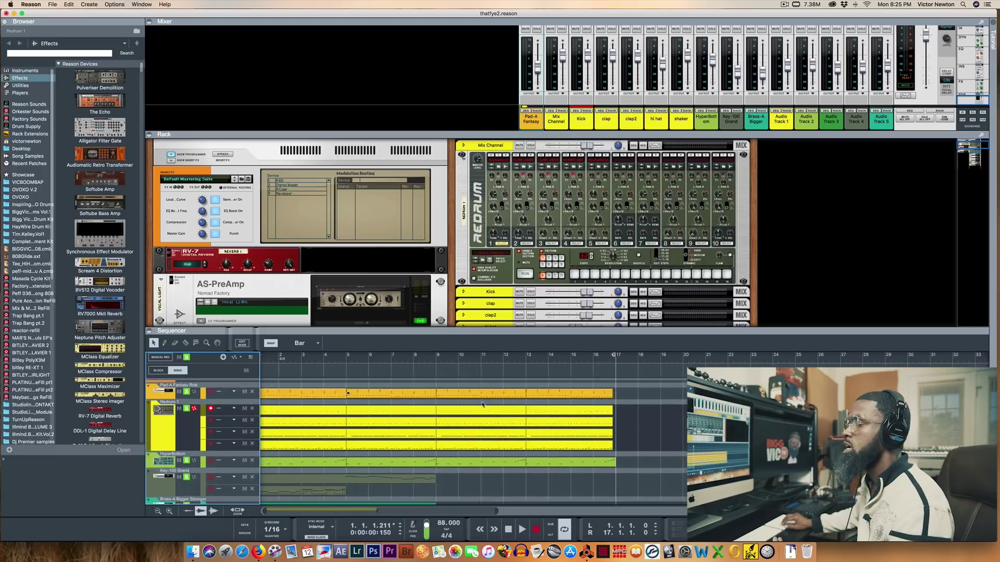